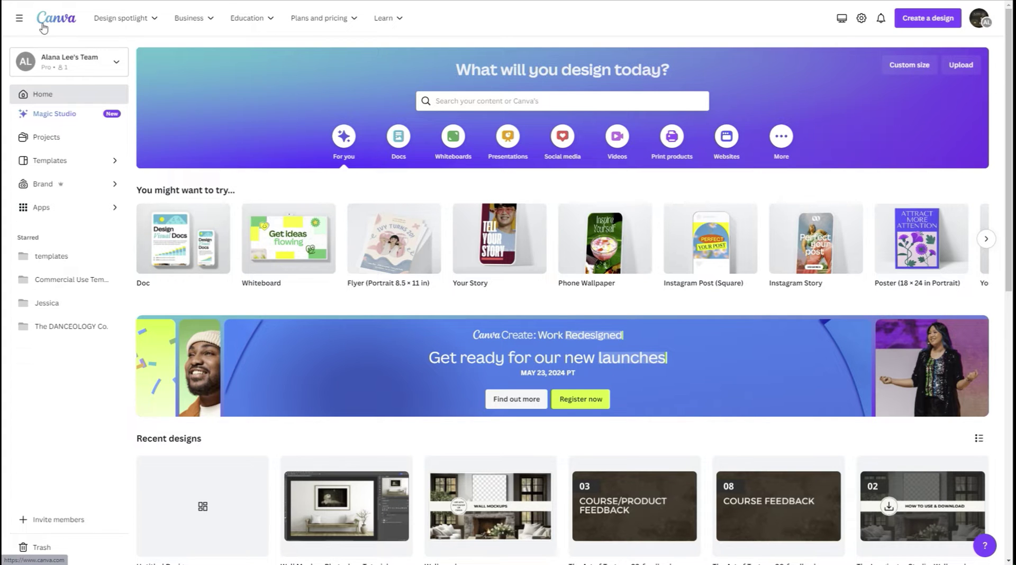
Step: Create a blank custom-size design of 2048 × 1365 px, keeping pixels as the unit
click(920, 24)
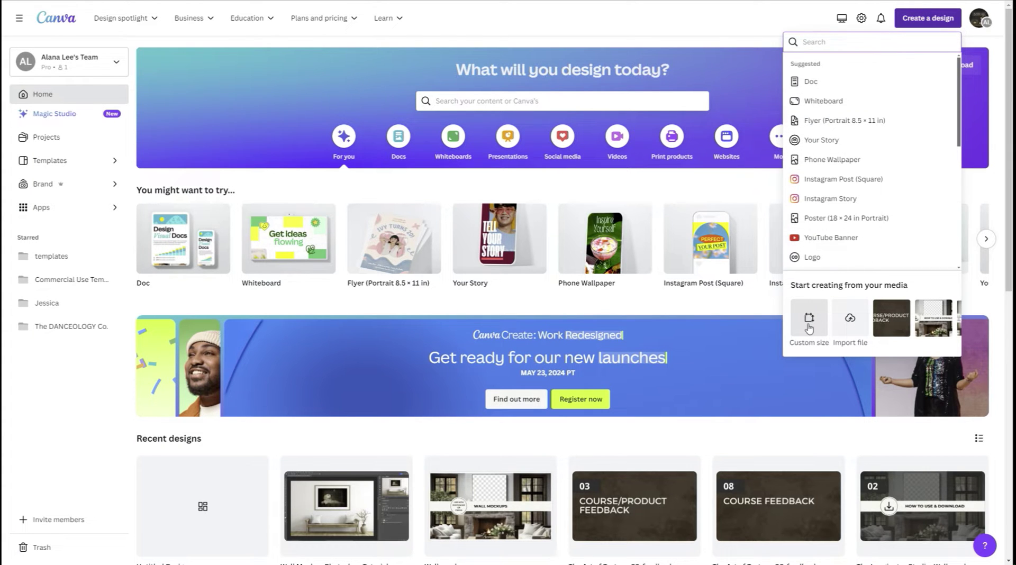
click(810, 321)
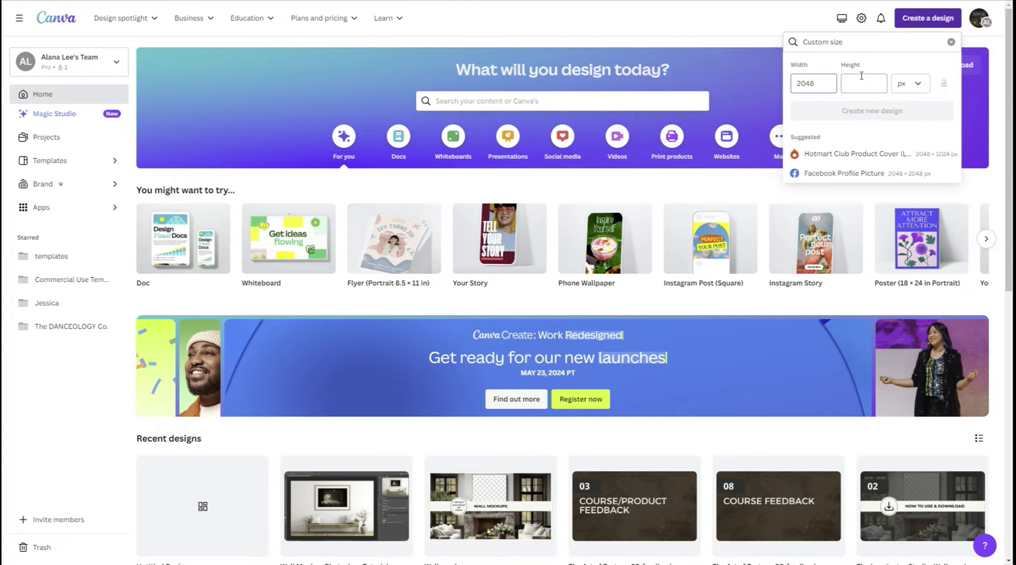
click(867, 89)
text(1365)
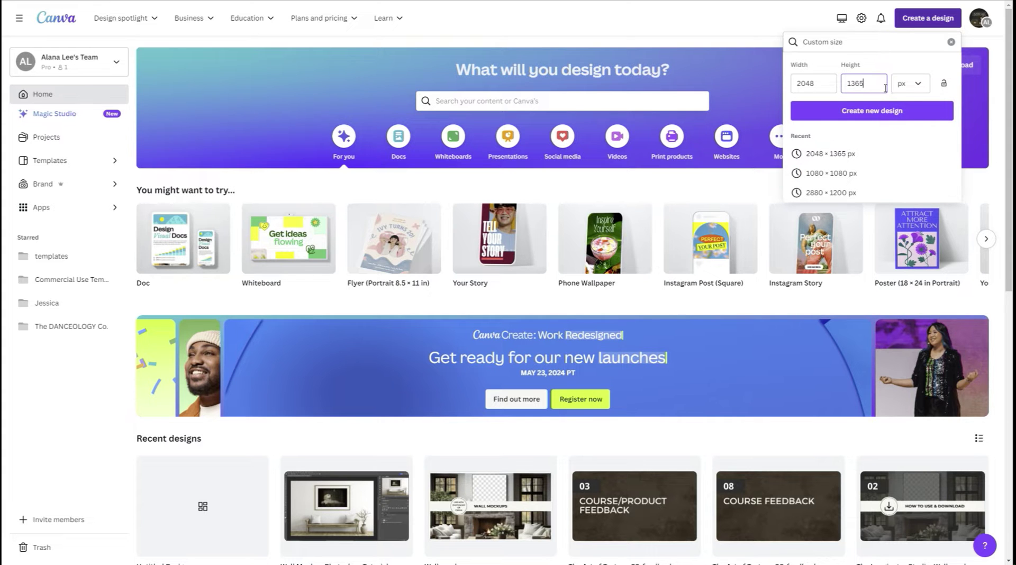
click(919, 84)
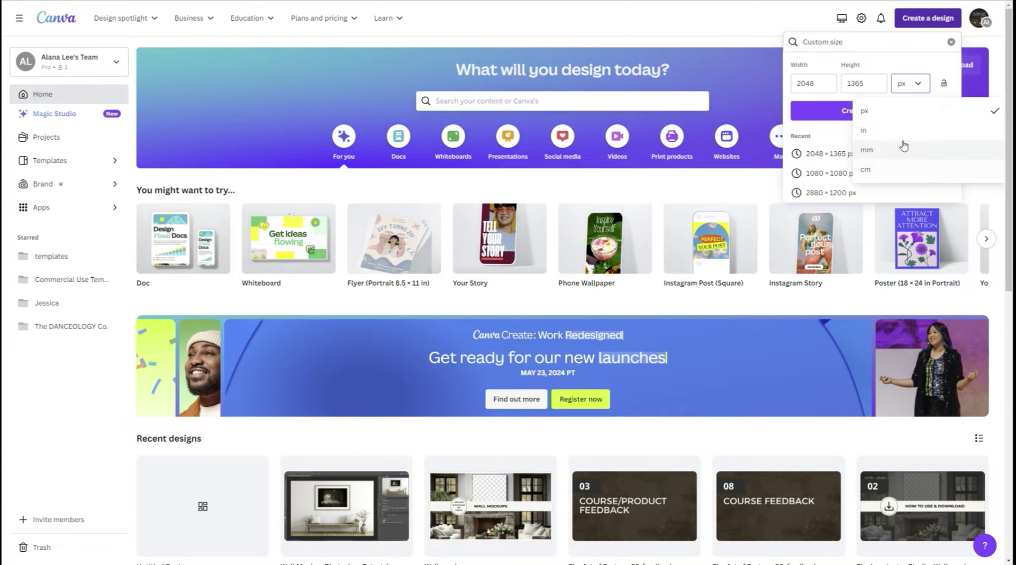
click(887, 112)
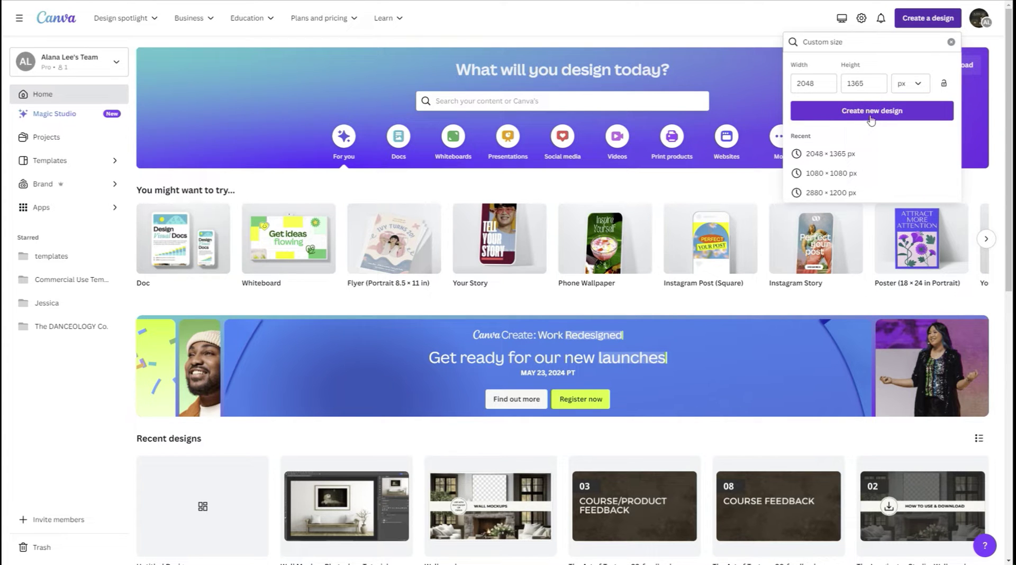
click(857, 112)
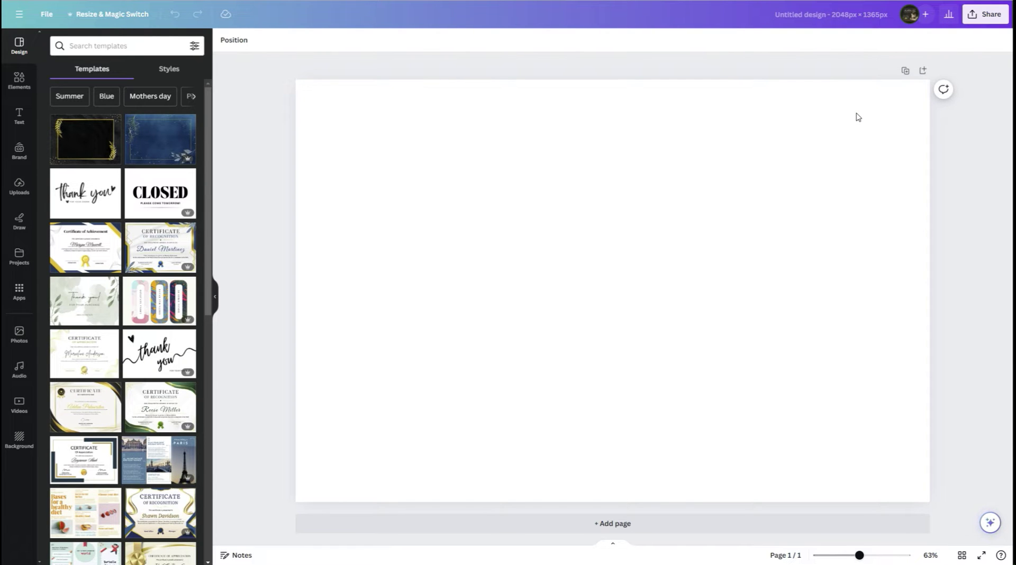
Step: Title the design 'wall art mockup' and hide the template suggestions
click(820, 19)
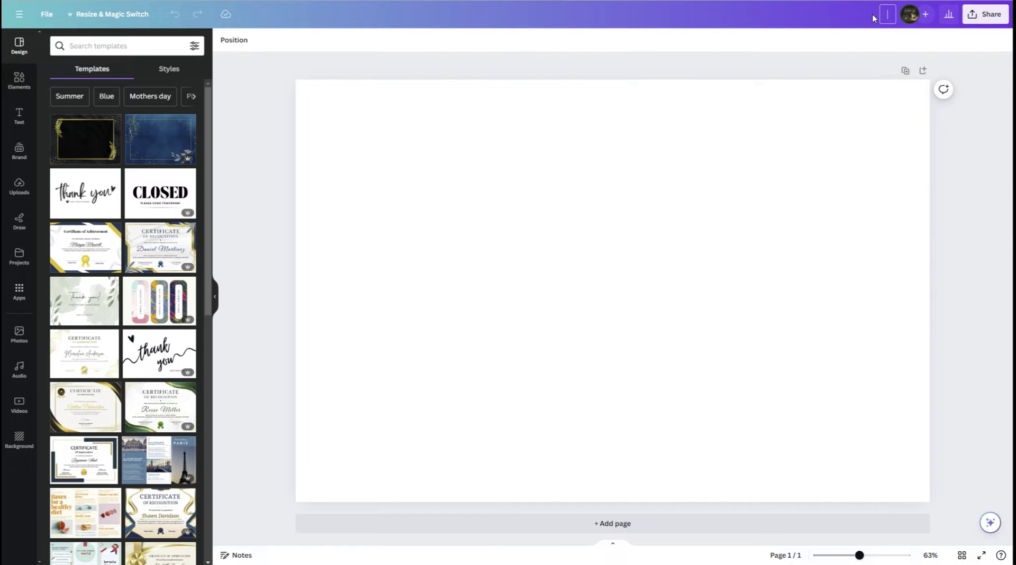
text(wall art mockup)
click(258, 83)
click(215, 296)
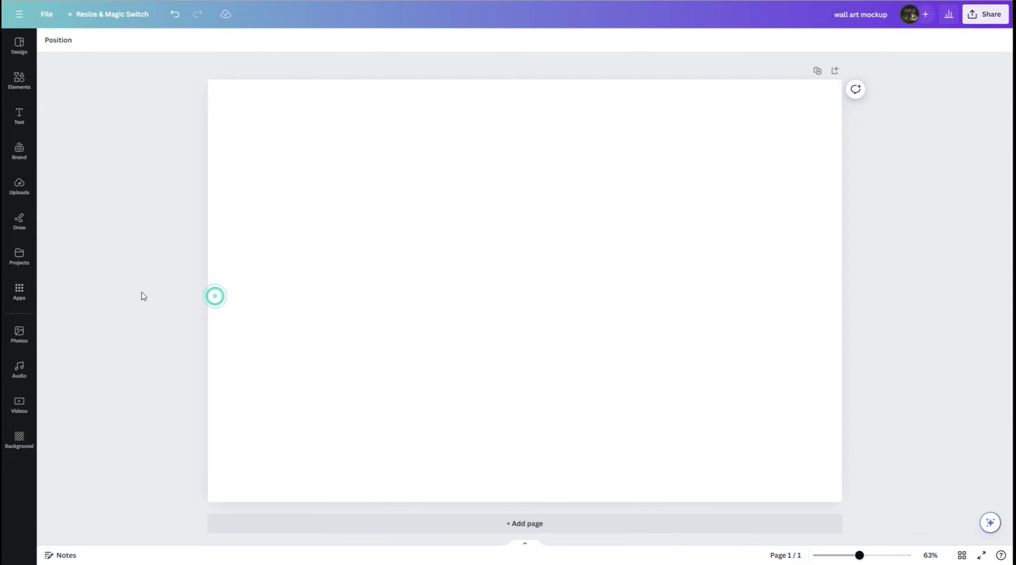
click(35, 283)
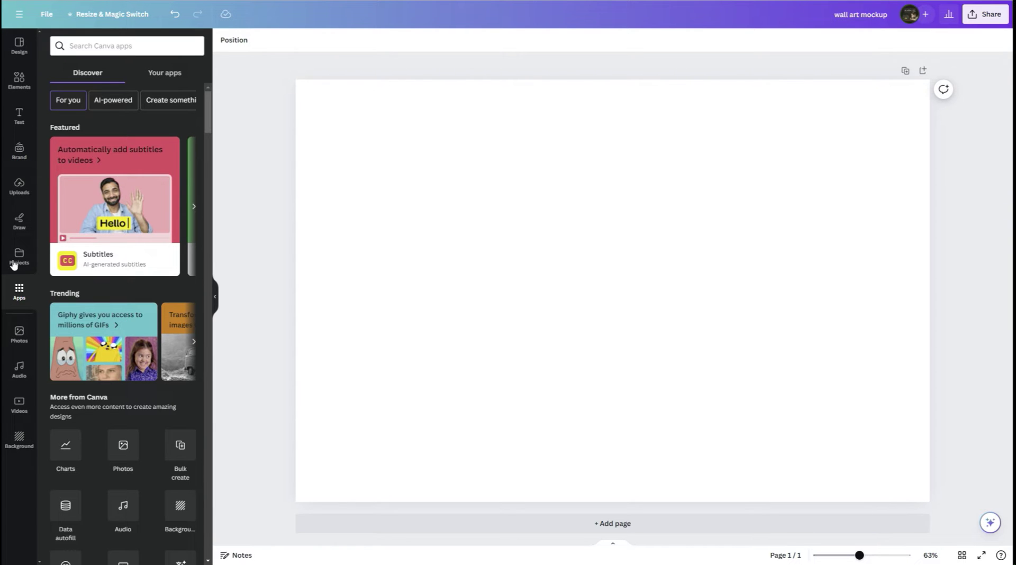
Step: Upload the leather-sofa mockup (3) from the Wall Art Mockups folder and place it to fill the page
click(20, 193)
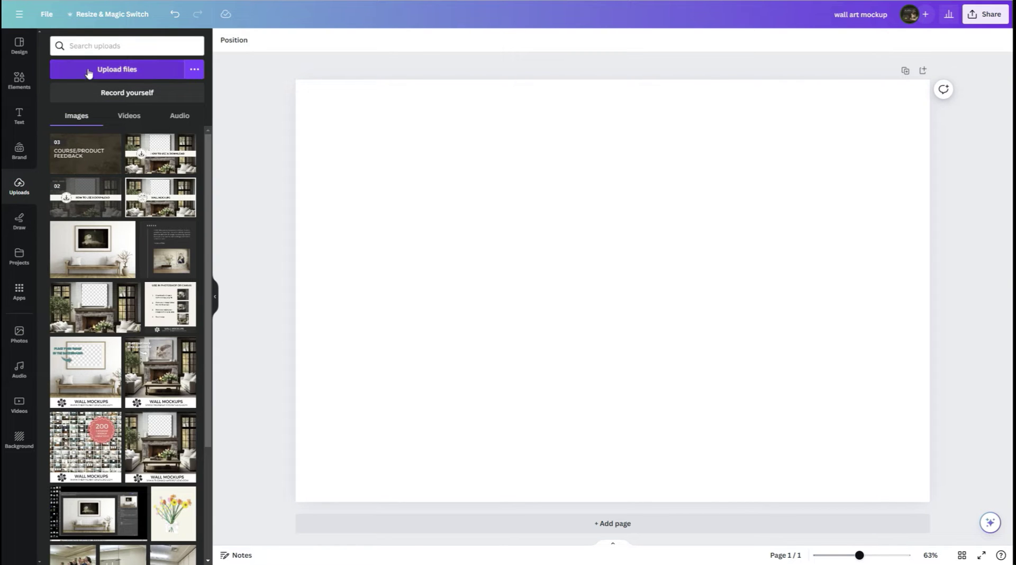
click(117, 72)
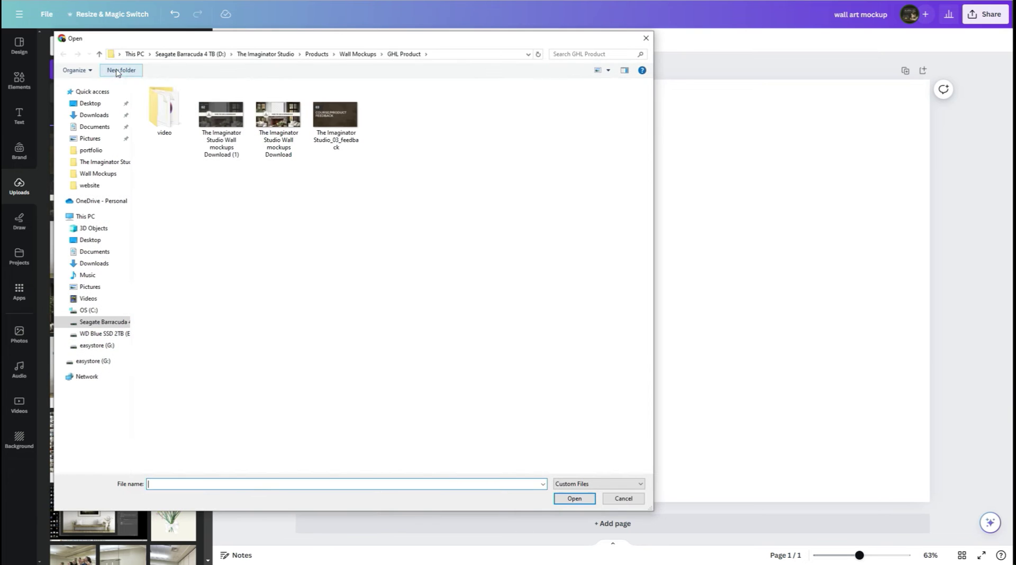
click(99, 54)
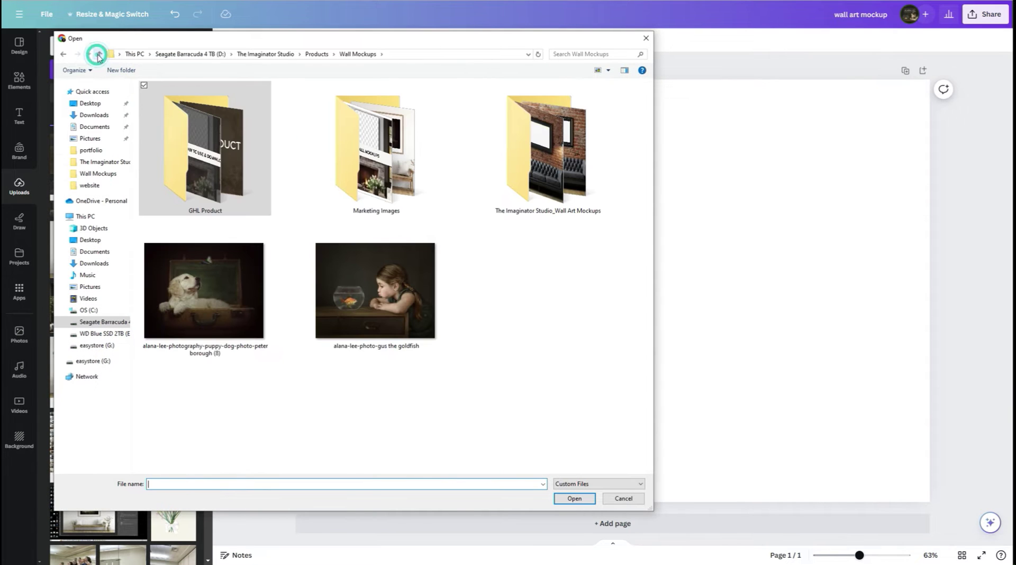
click(563, 125)
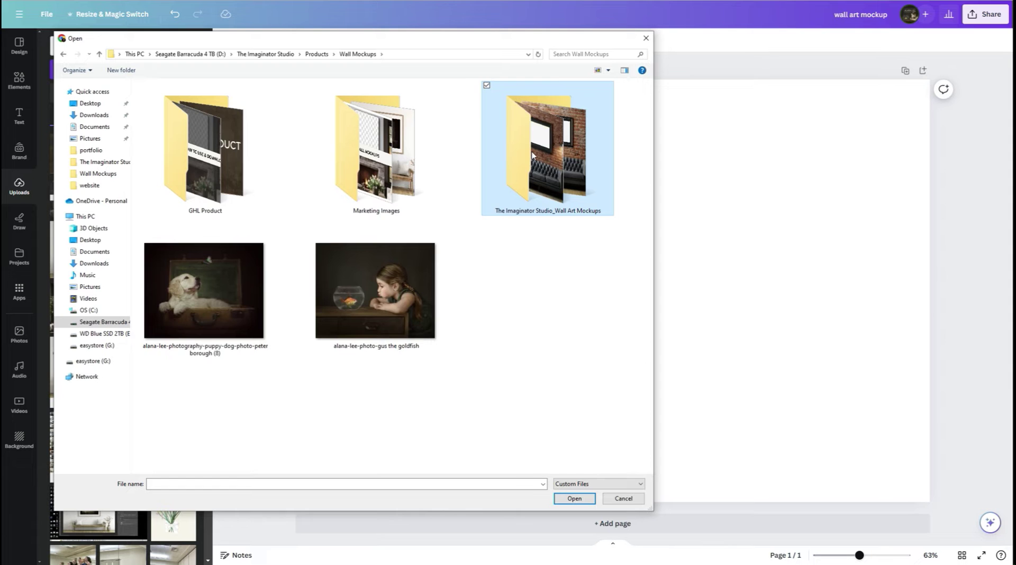
double_click(532, 154)
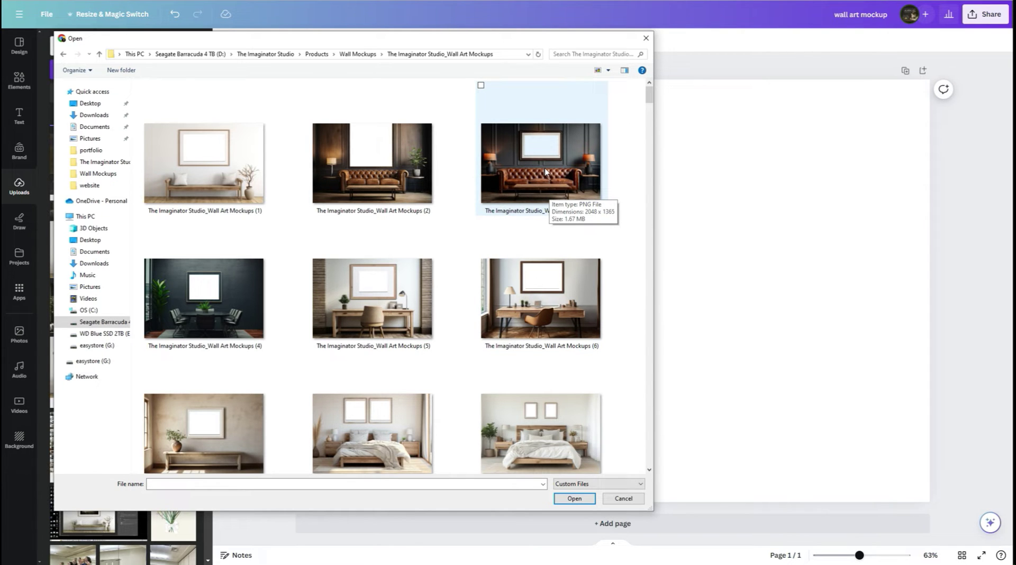
click(536, 151)
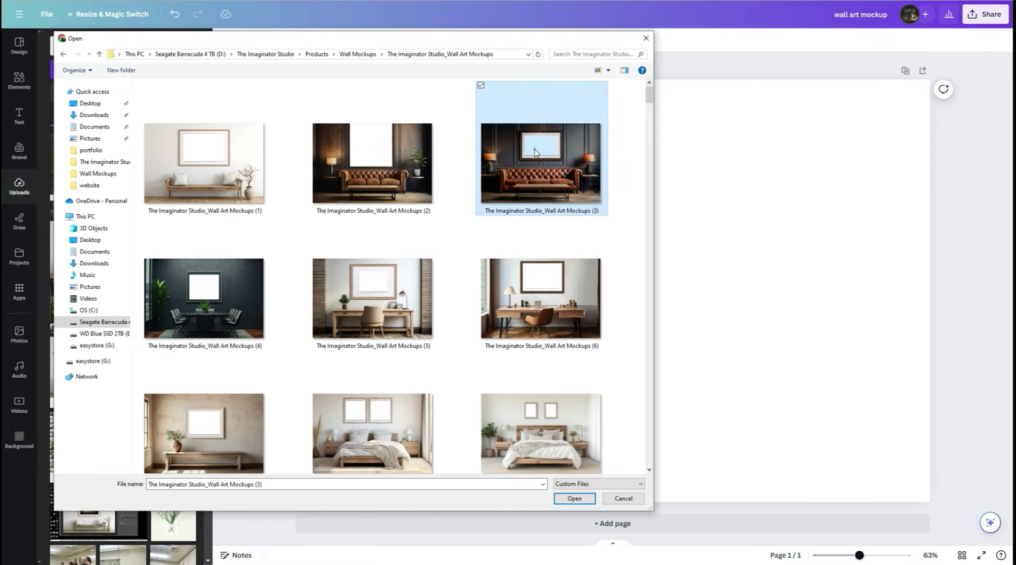
click(570, 500)
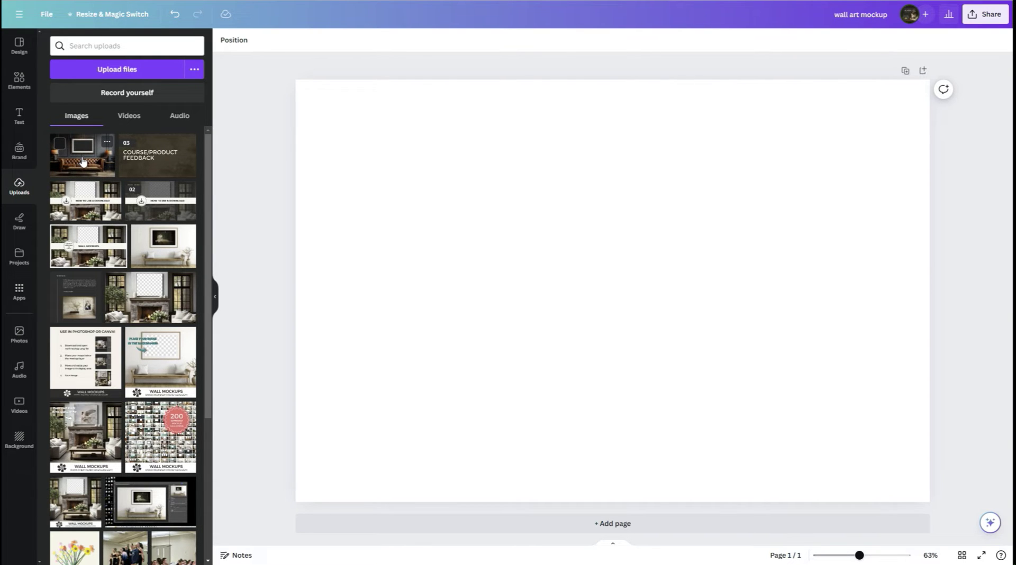
drag(83, 161, 310, 157)
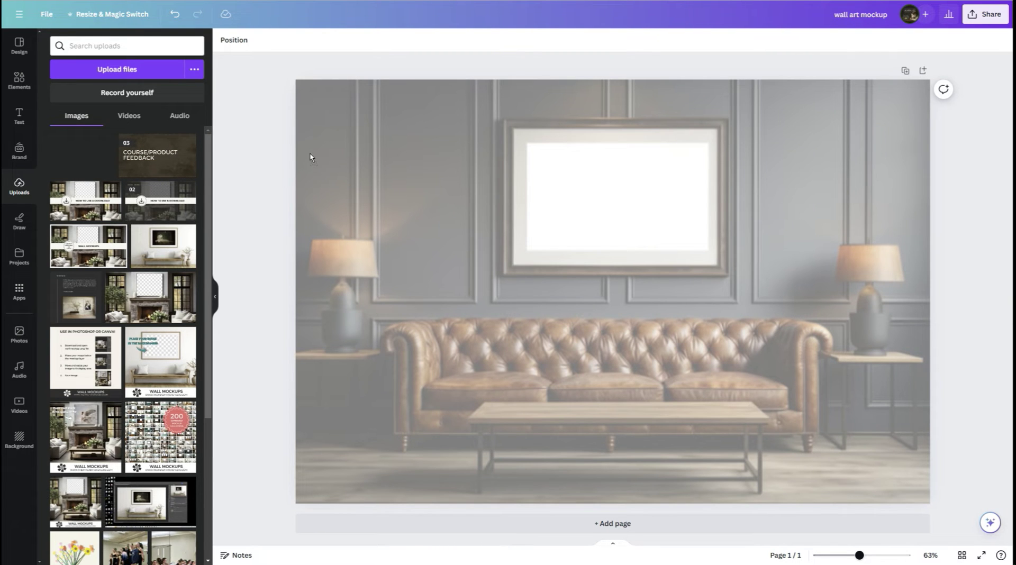
drag(310, 157, 311, 159)
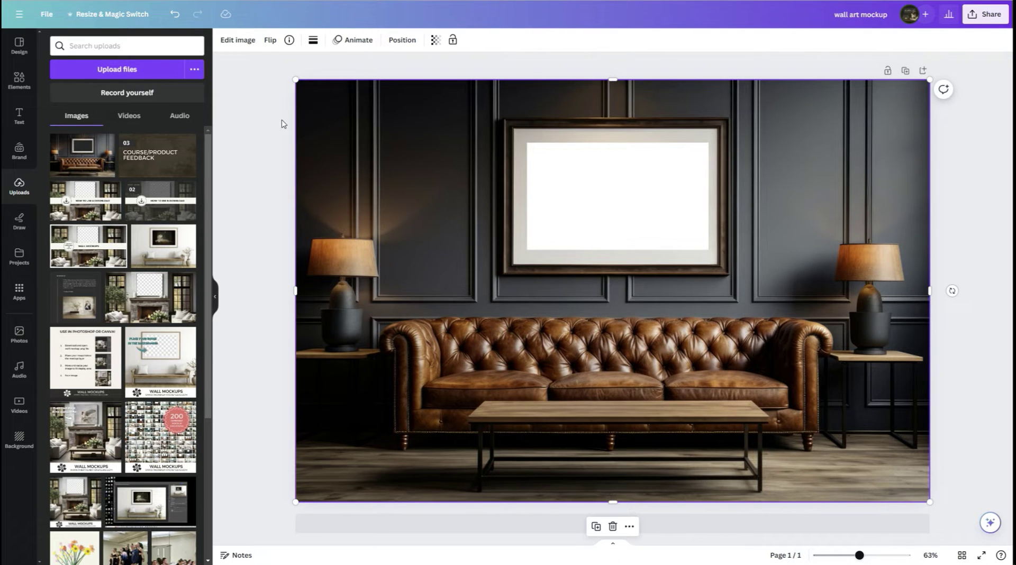
Step: Upload the girl-and-goldfish photo from the Wall Mockups folder
click(258, 92)
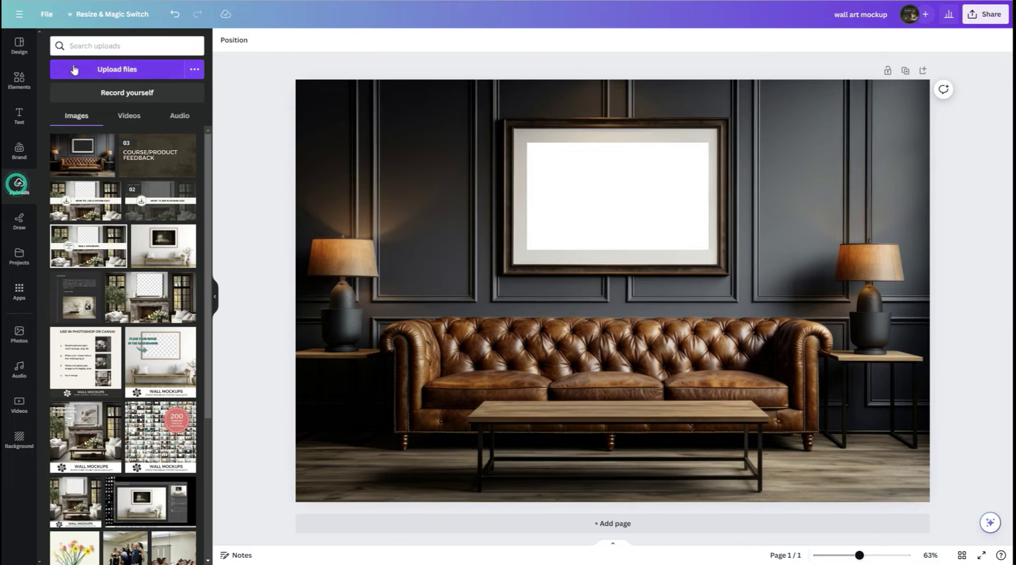
click(107, 71)
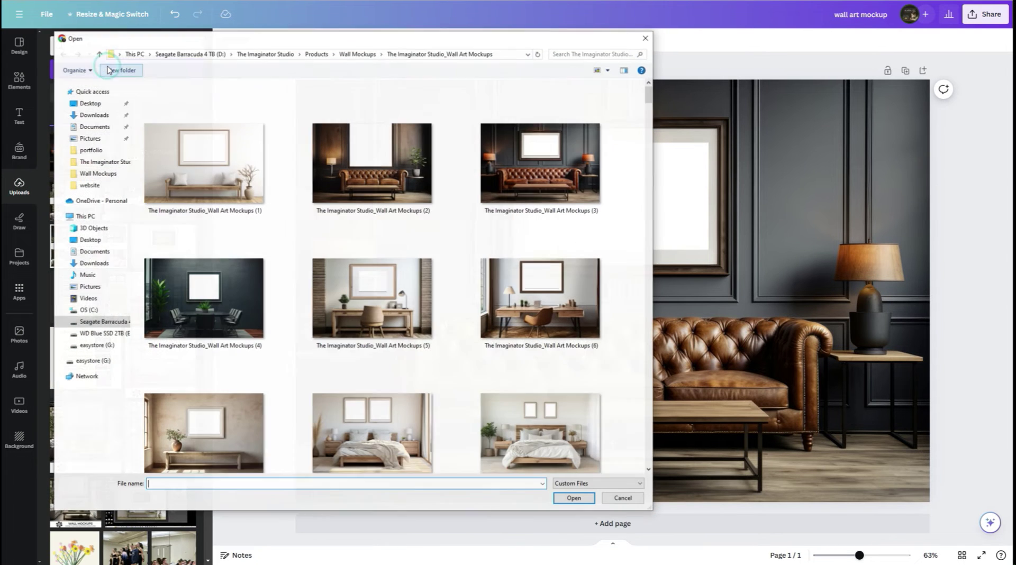
click(98, 54)
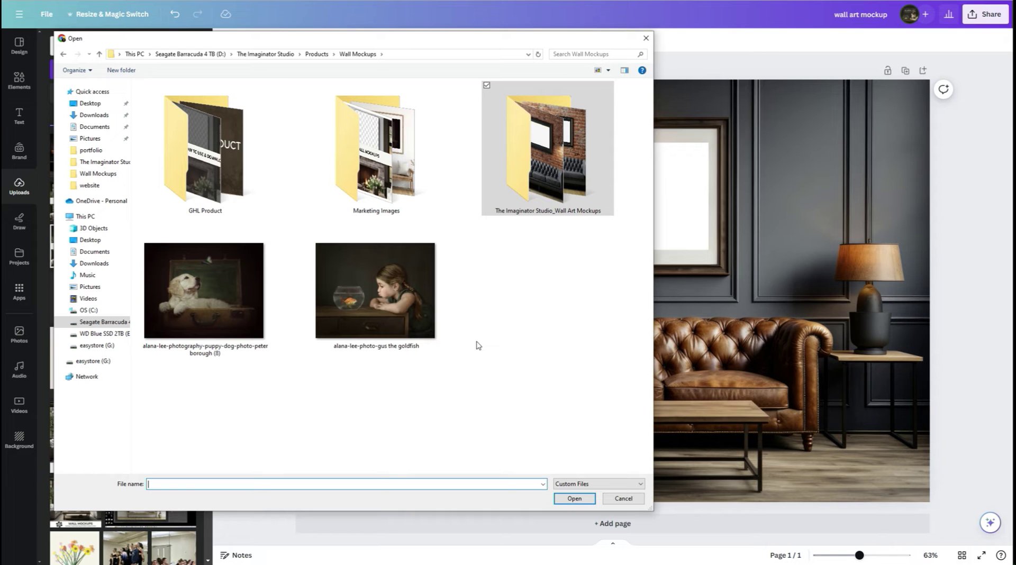
double_click(380, 298)
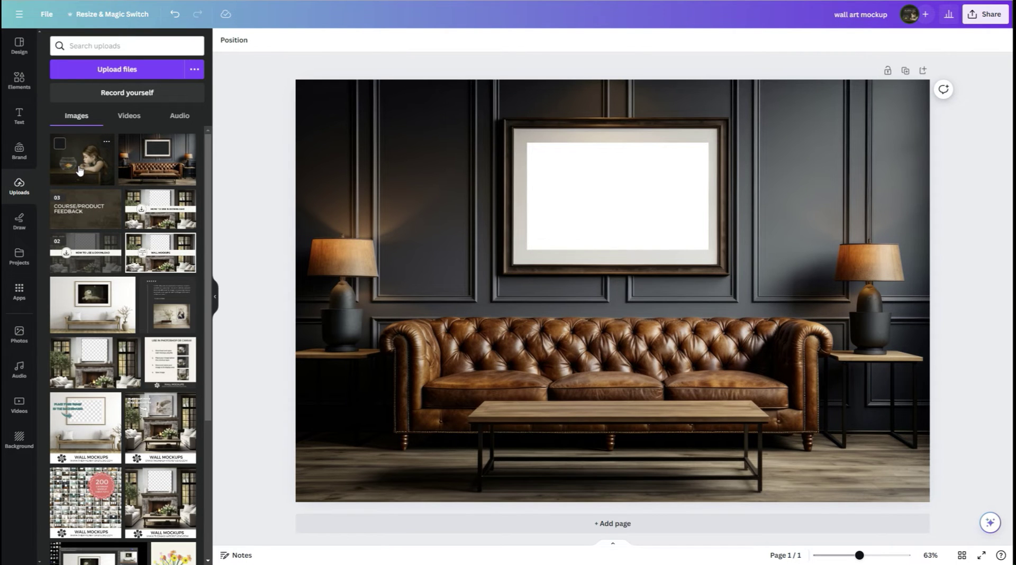
Step: Add the goldfish photo to the page, shrink it from both corners, and move it over the wall frame
drag(80, 170, 480, 152)
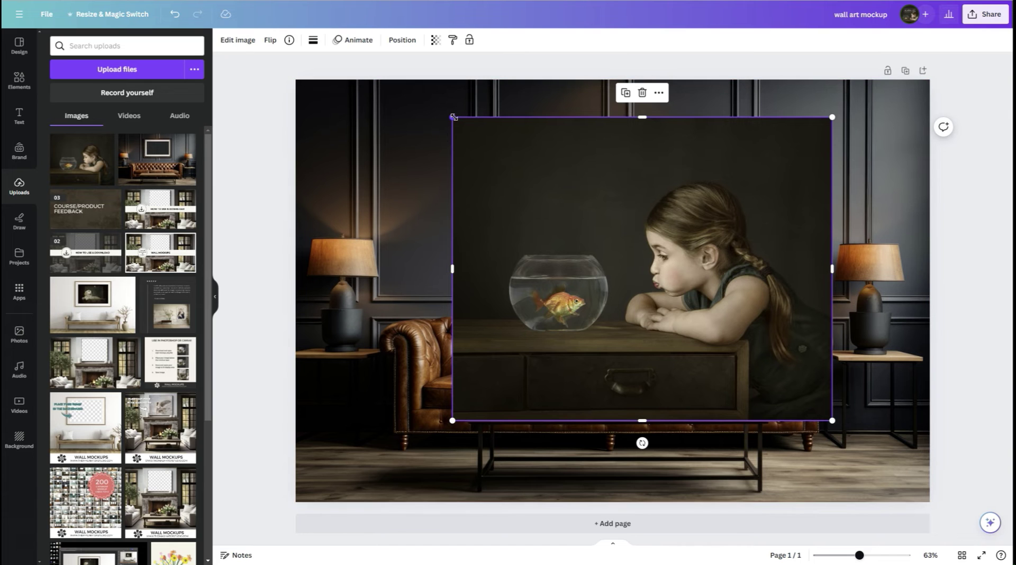
drag(453, 117, 510, 182)
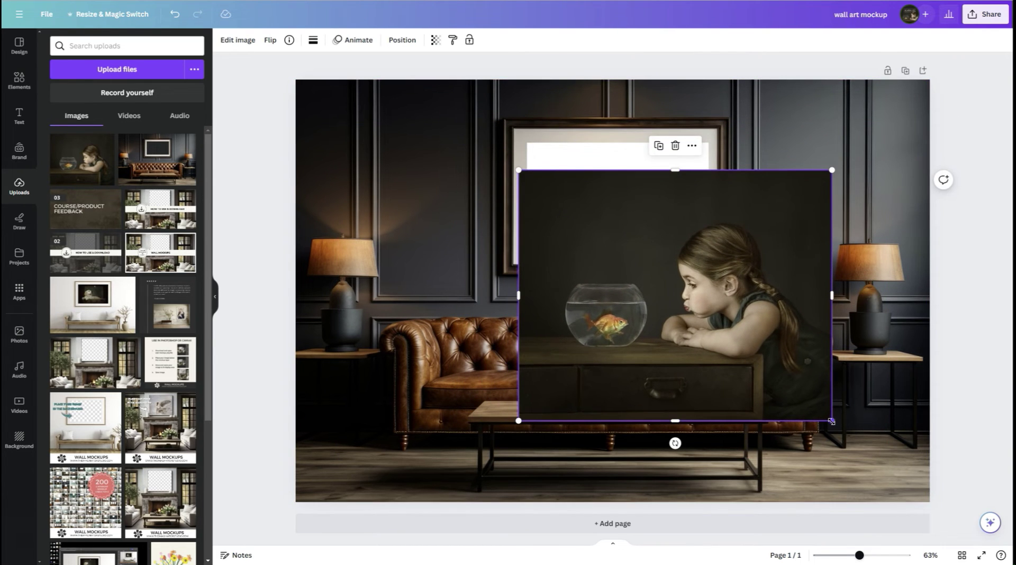
drag(830, 422, 704, 336)
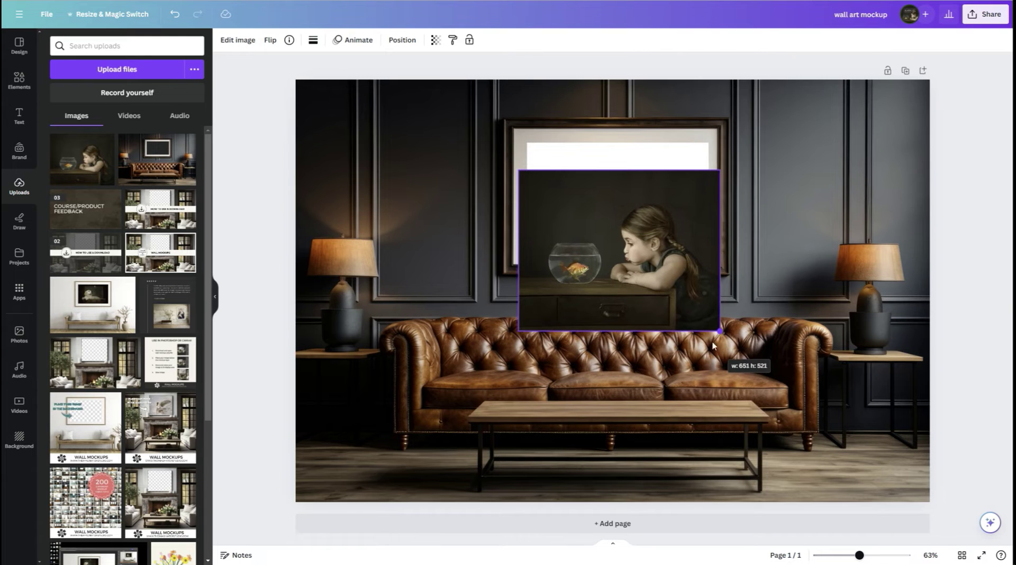
drag(647, 304, 639, 252)
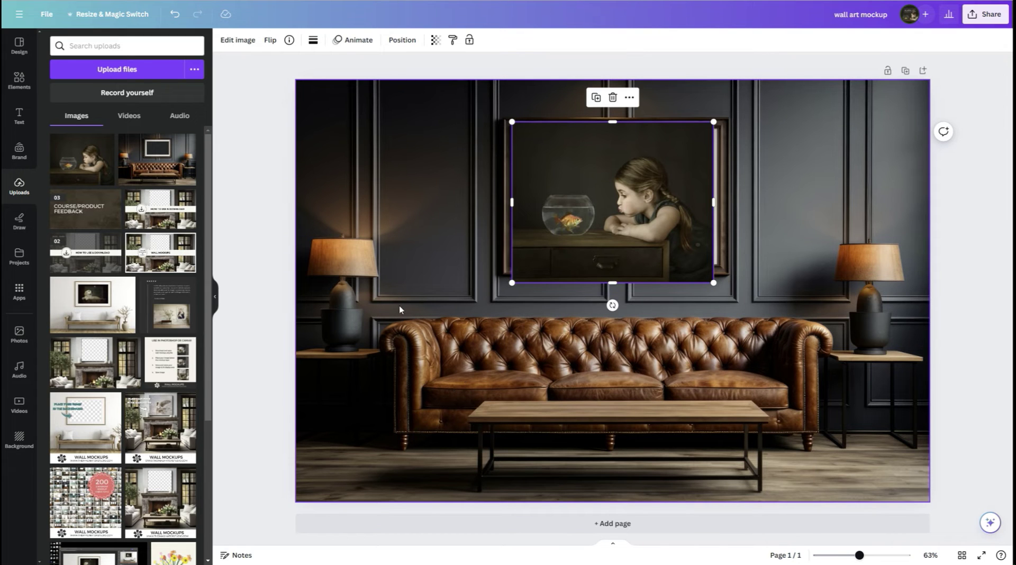
click(362, 334)
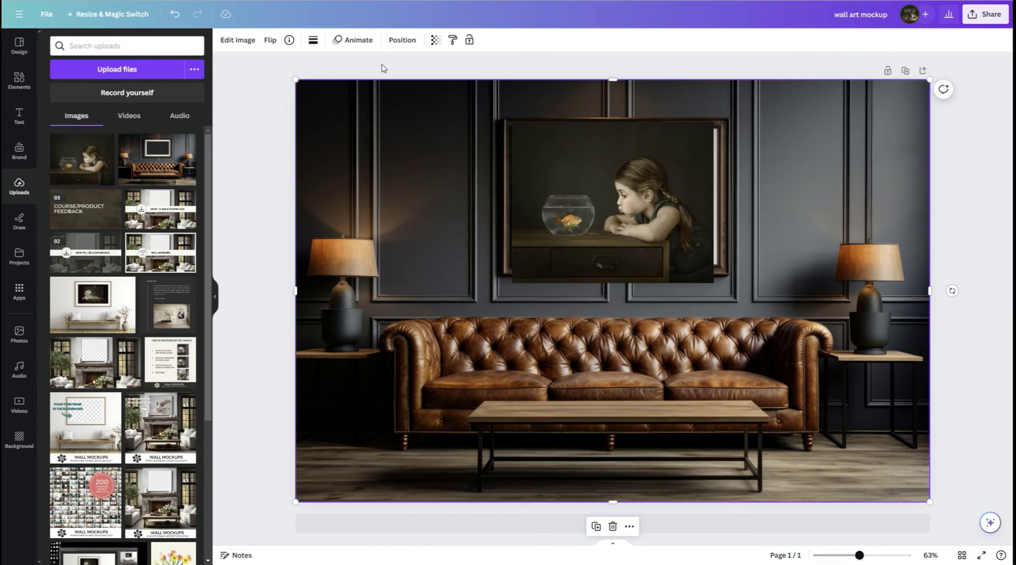
Step: Try sending the goldfish photo back one layer via Position, then bring it forward again
click(577, 223)
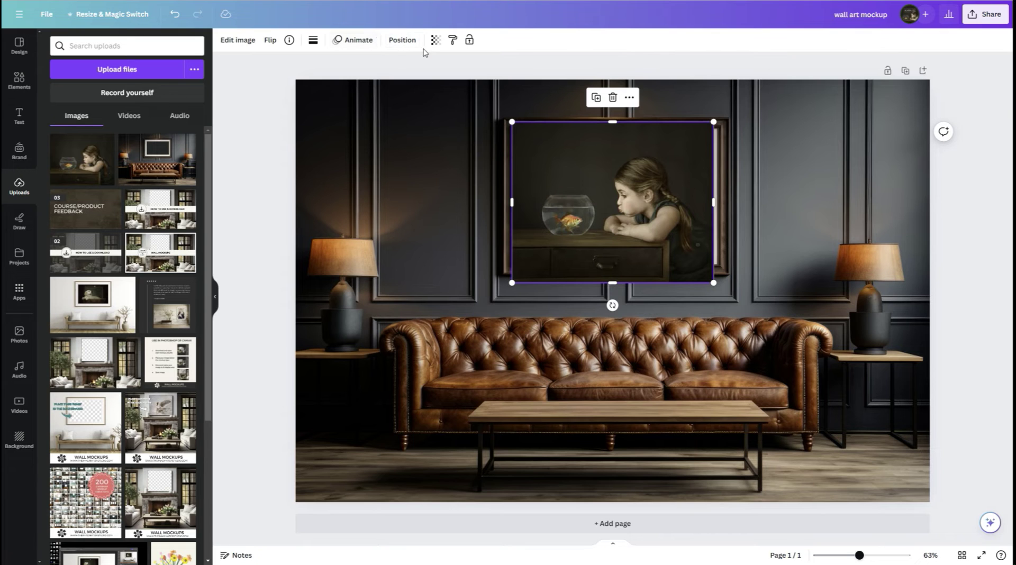
click(401, 46)
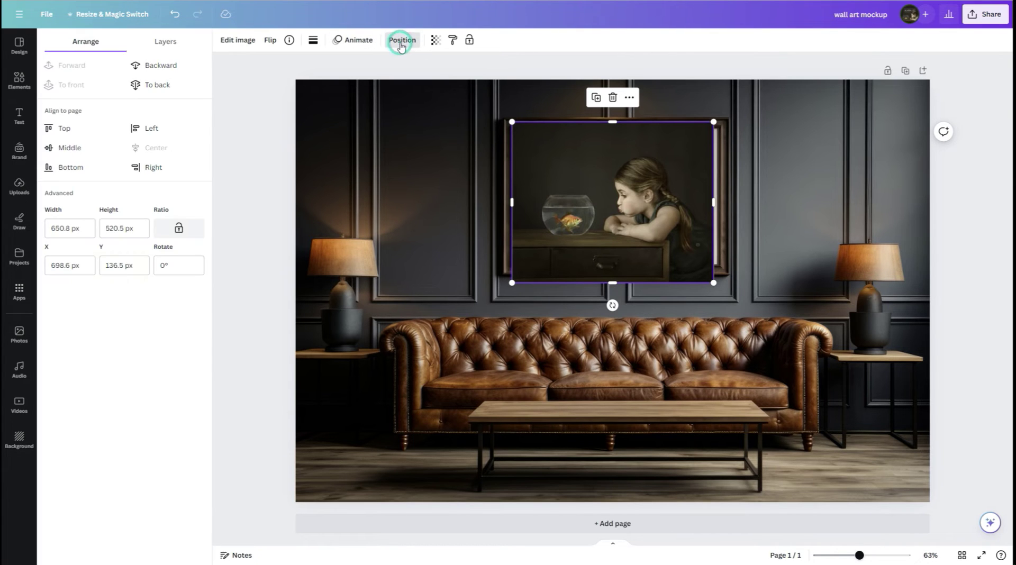
click(160, 70)
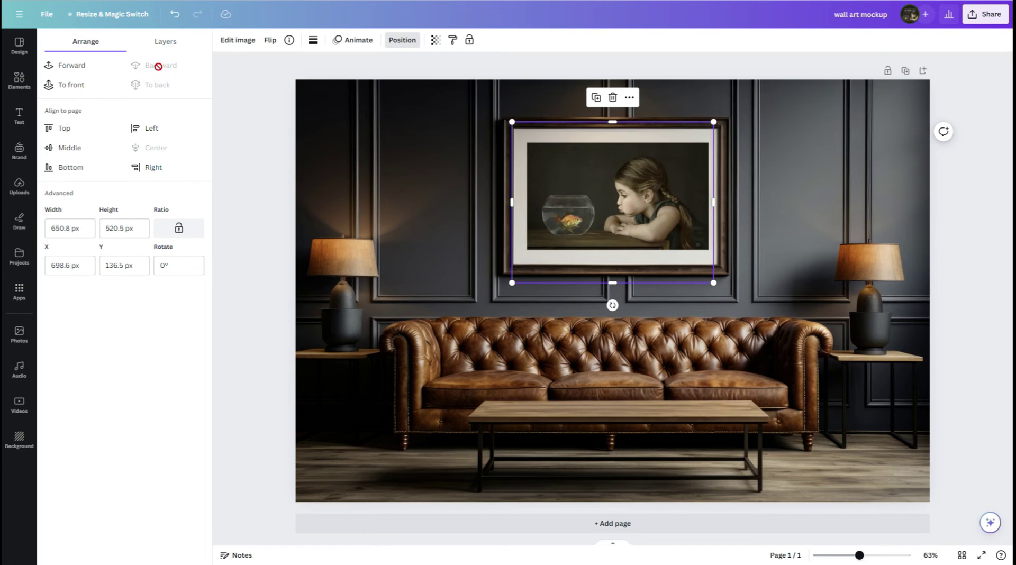
click(79, 68)
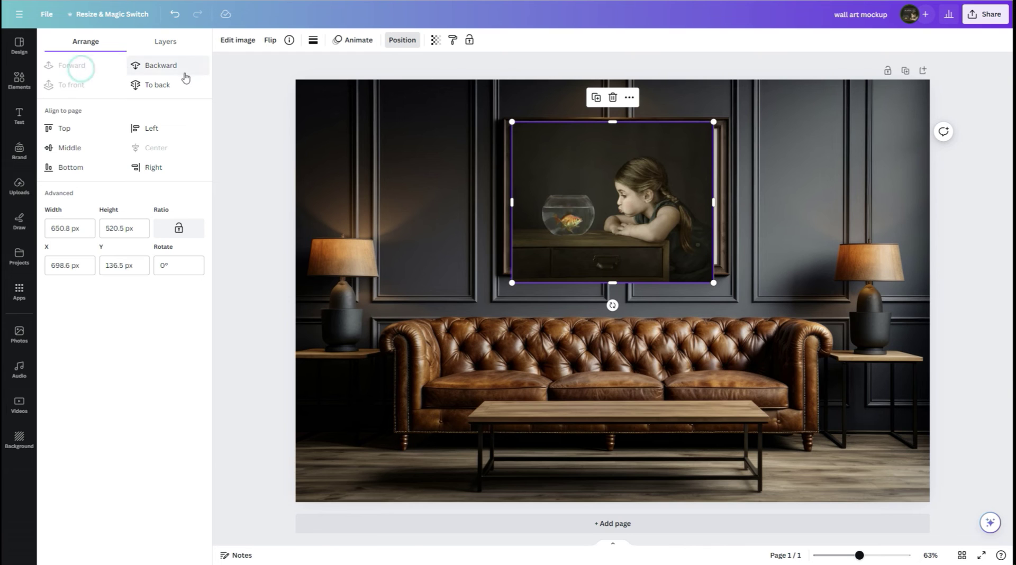
Step: In the Layers list, drag the goldfish layer below the room image layer
click(165, 43)
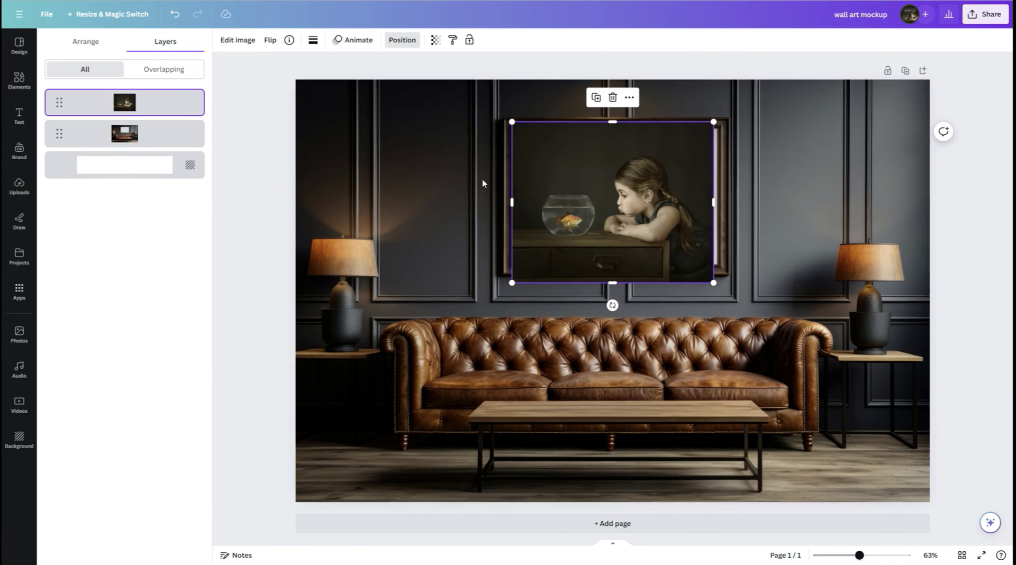
click(161, 108)
drag(162, 109, 159, 157)
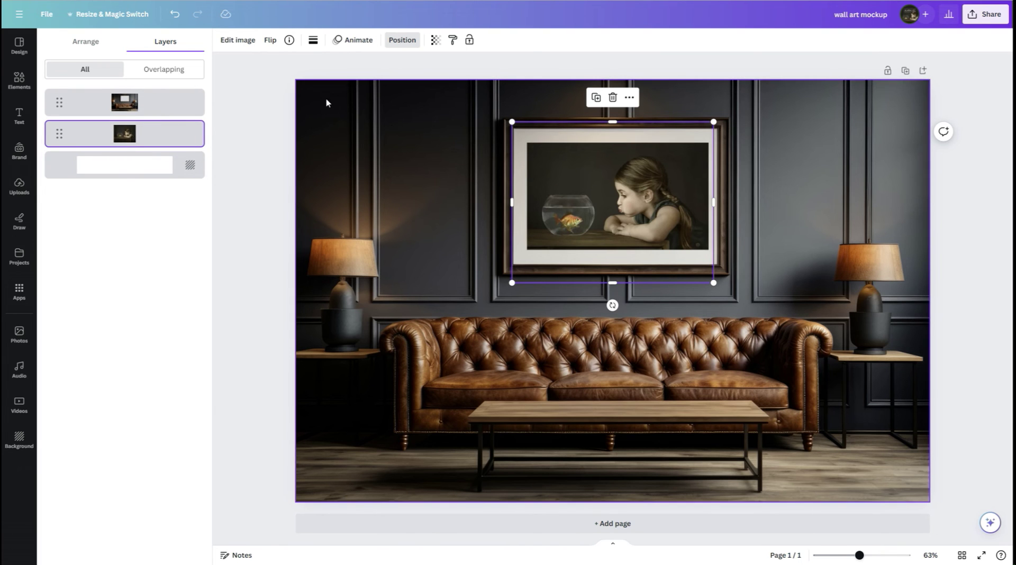
click(265, 105)
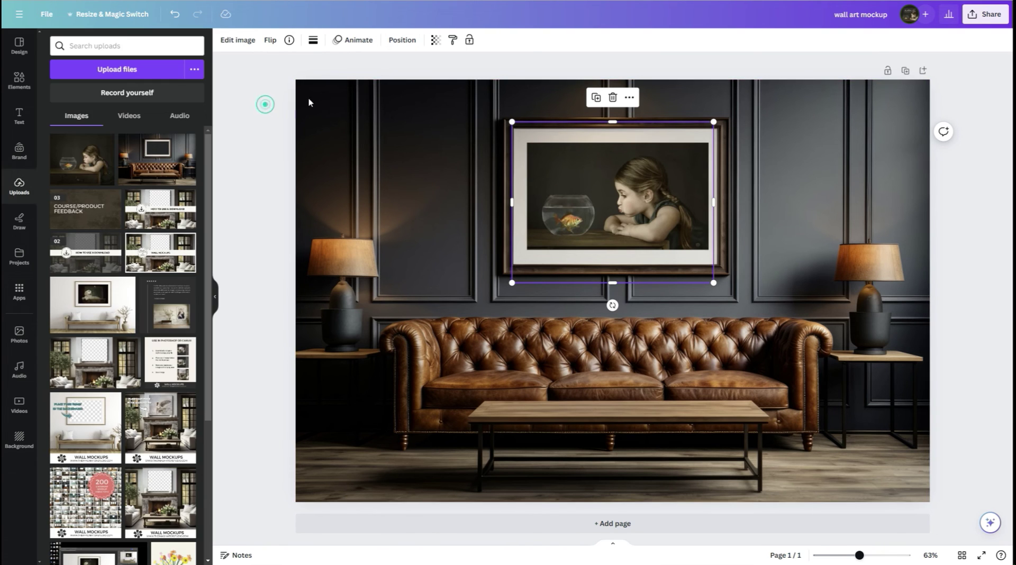
click(322, 139)
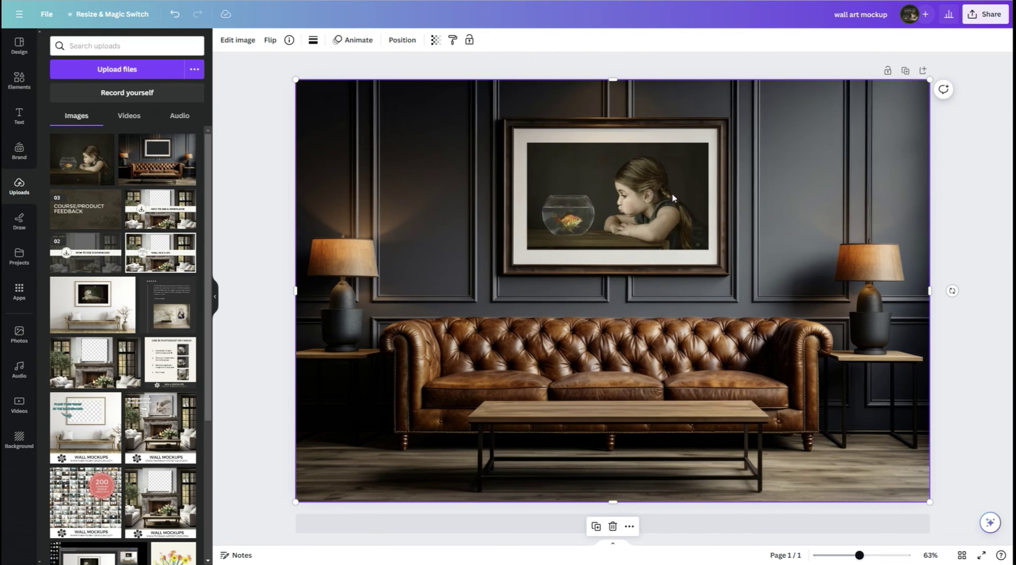
Step: Download the mockup as a JPG with quality set to 100
click(782, 64)
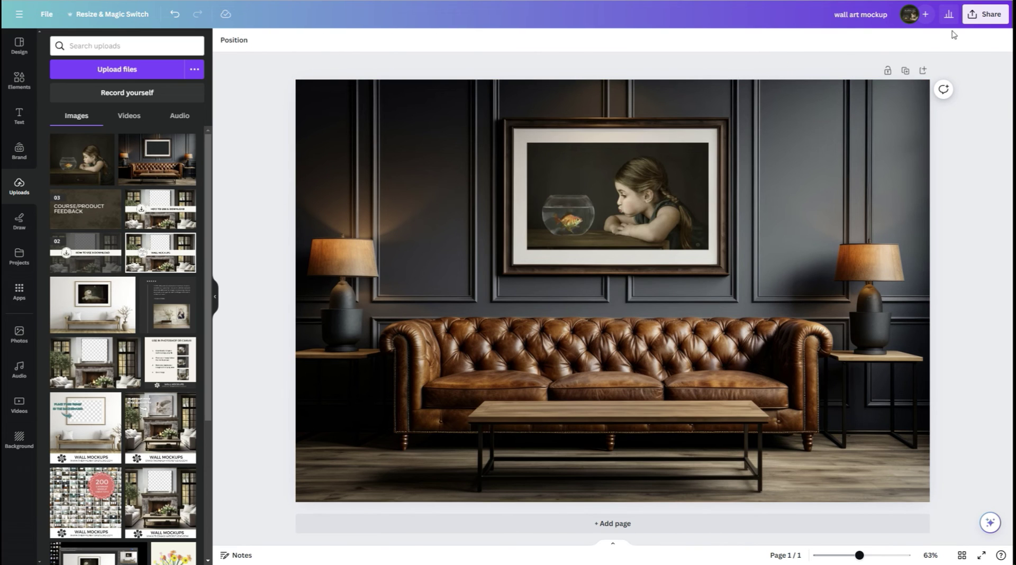
click(989, 18)
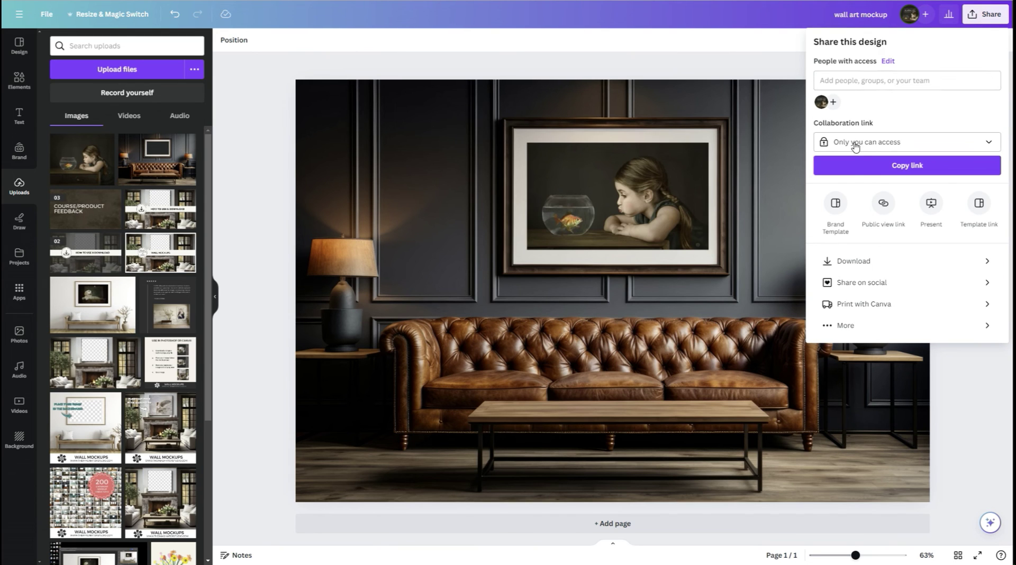
click(853, 263)
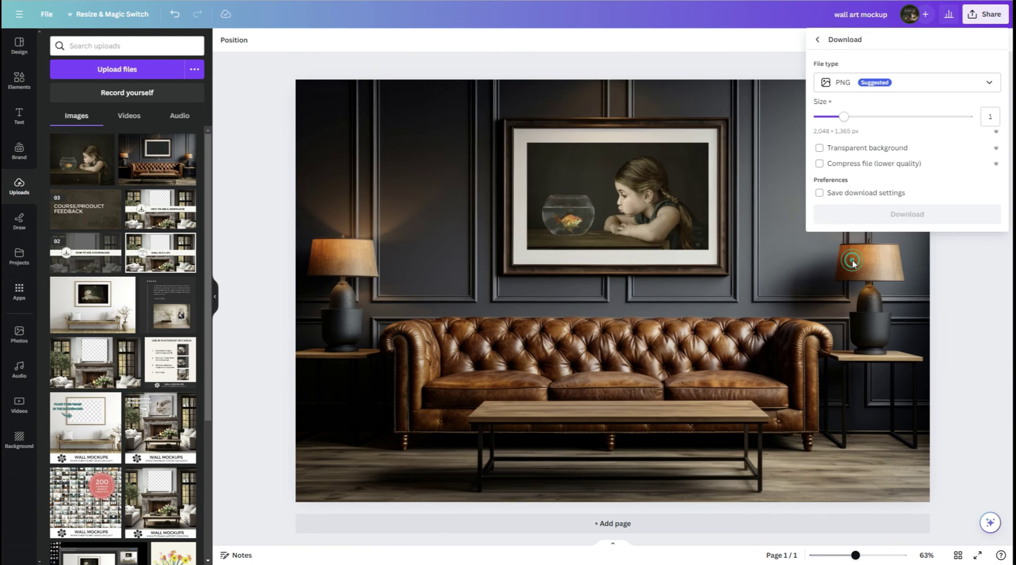
click(848, 87)
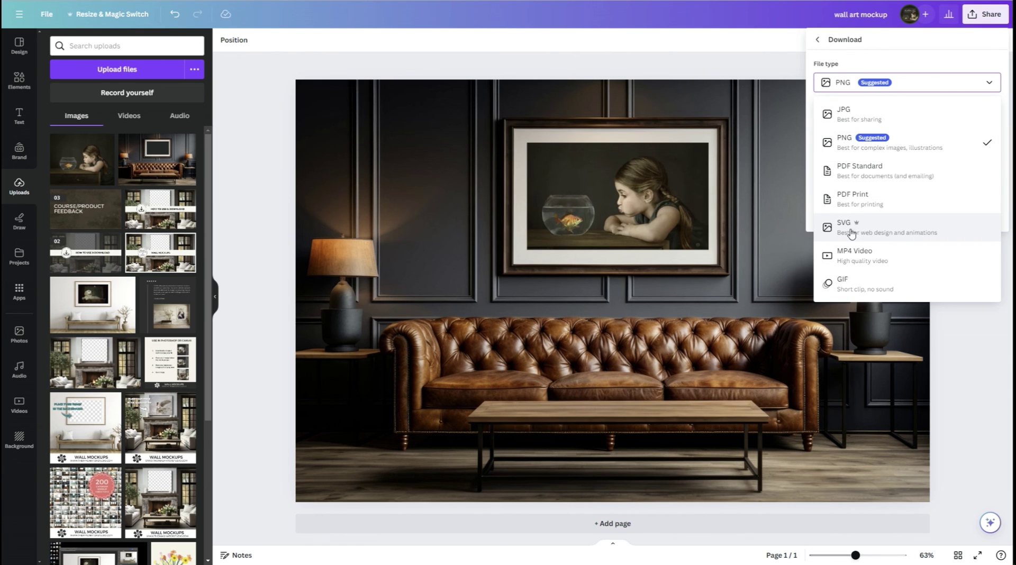
click(857, 115)
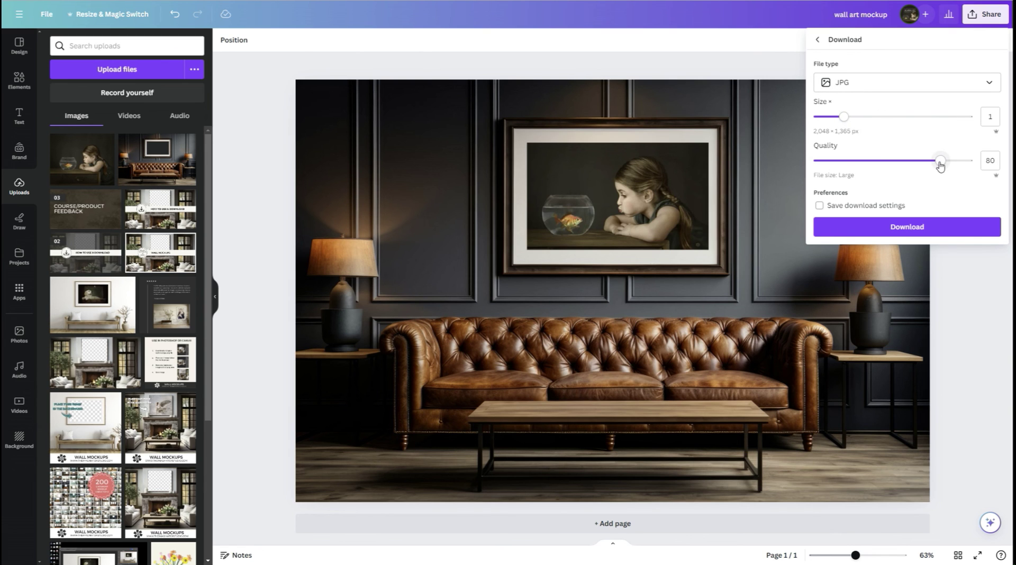
drag(939, 166, 973, 166)
click(899, 227)
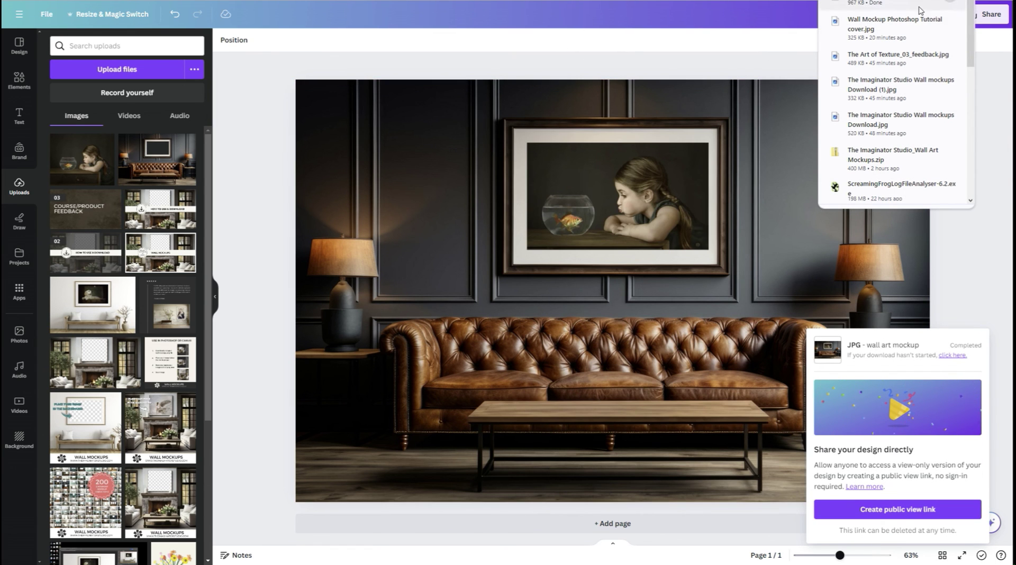
click(637, 36)
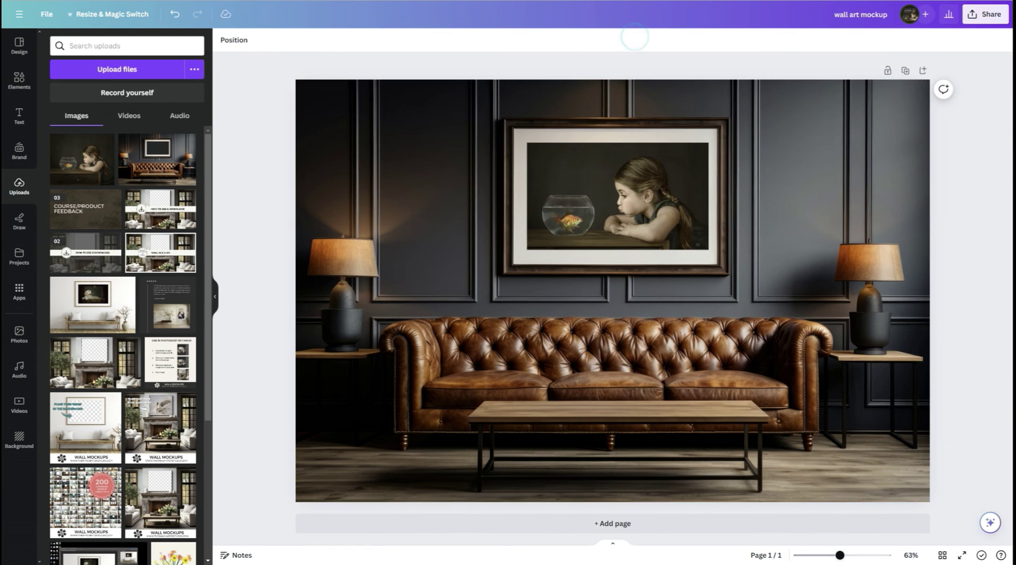